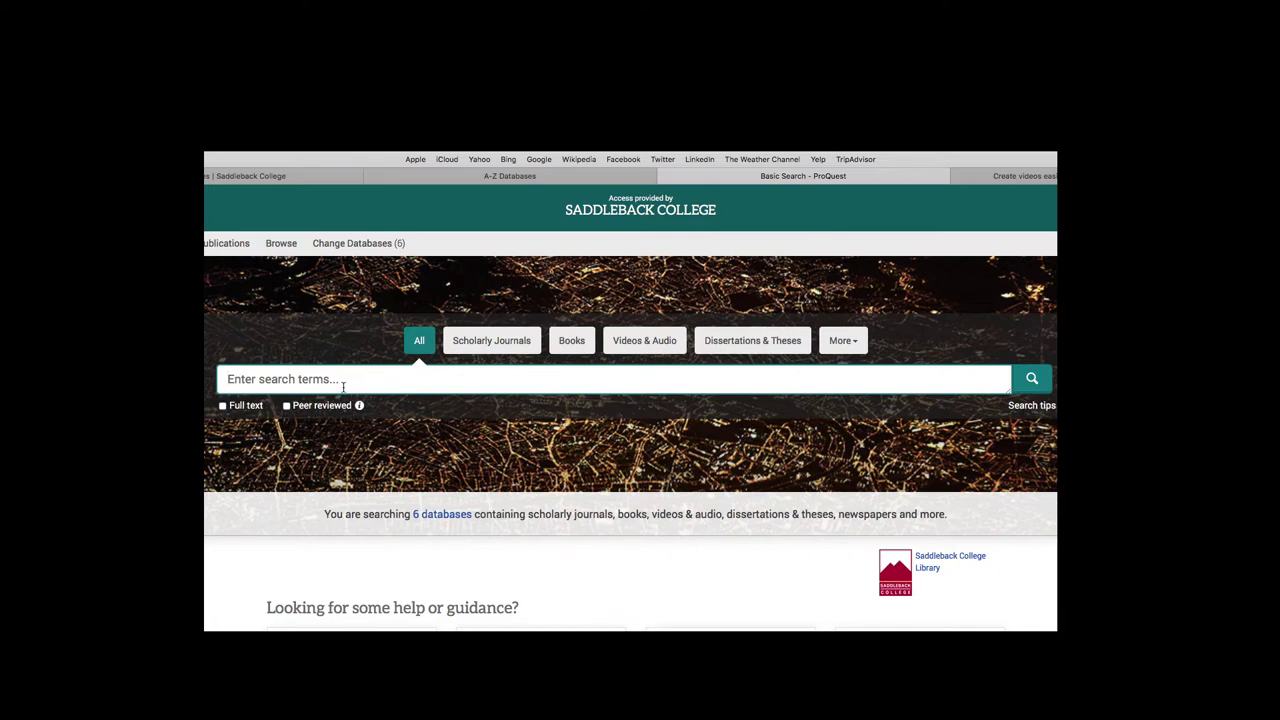
Search ProQuest for 'miniature Australian shepherds AND epilepsy', limited to full-text, peer-reviewed articles.
type("miniat")
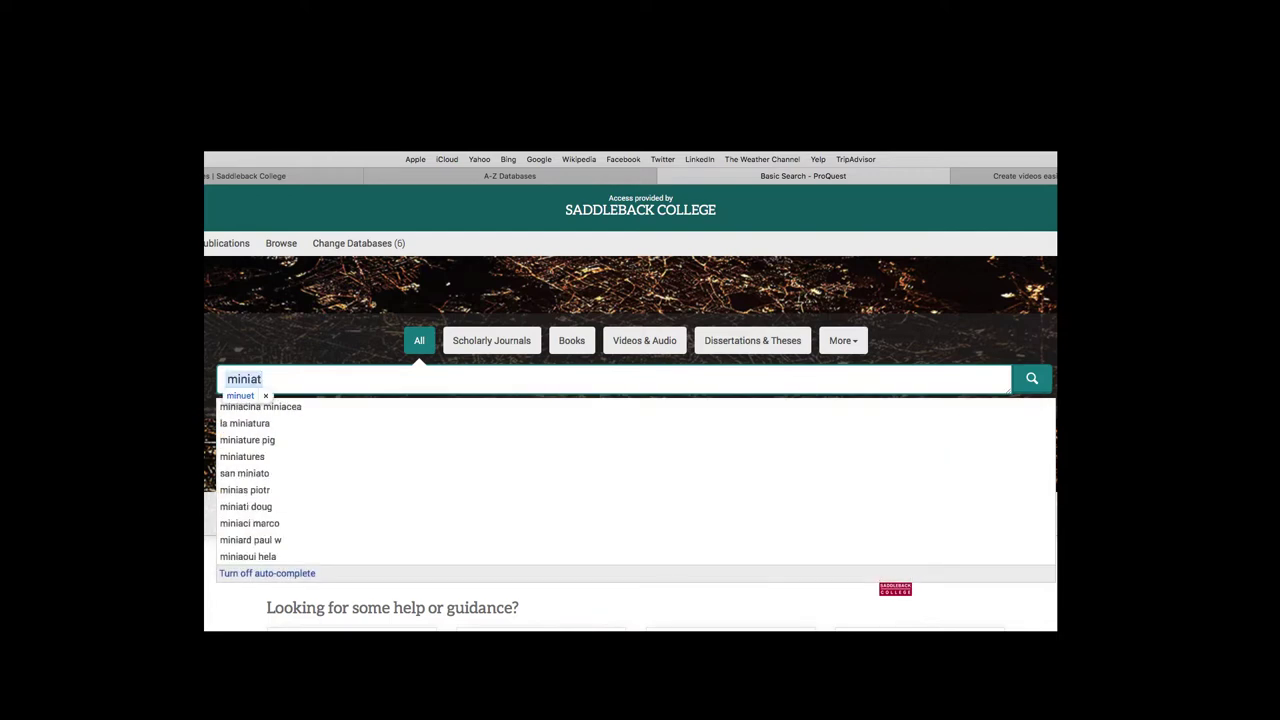
type("ure Australian shepherds ")
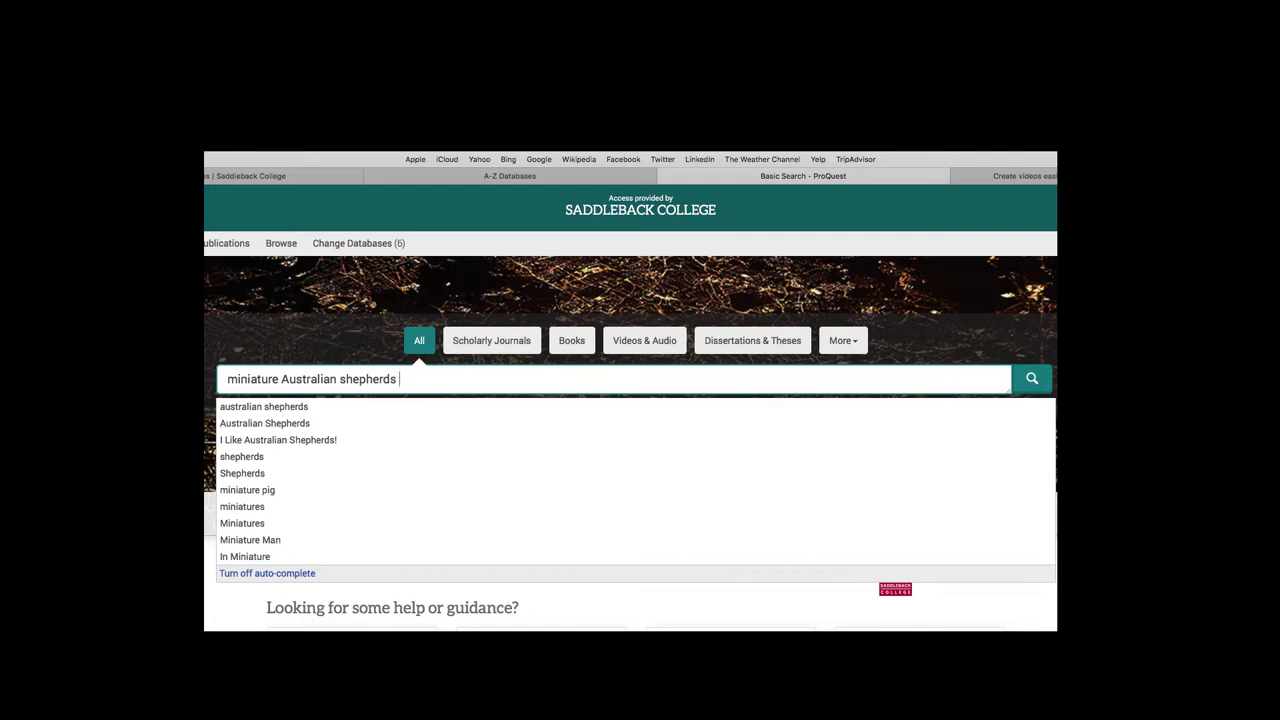
type("AND ep")
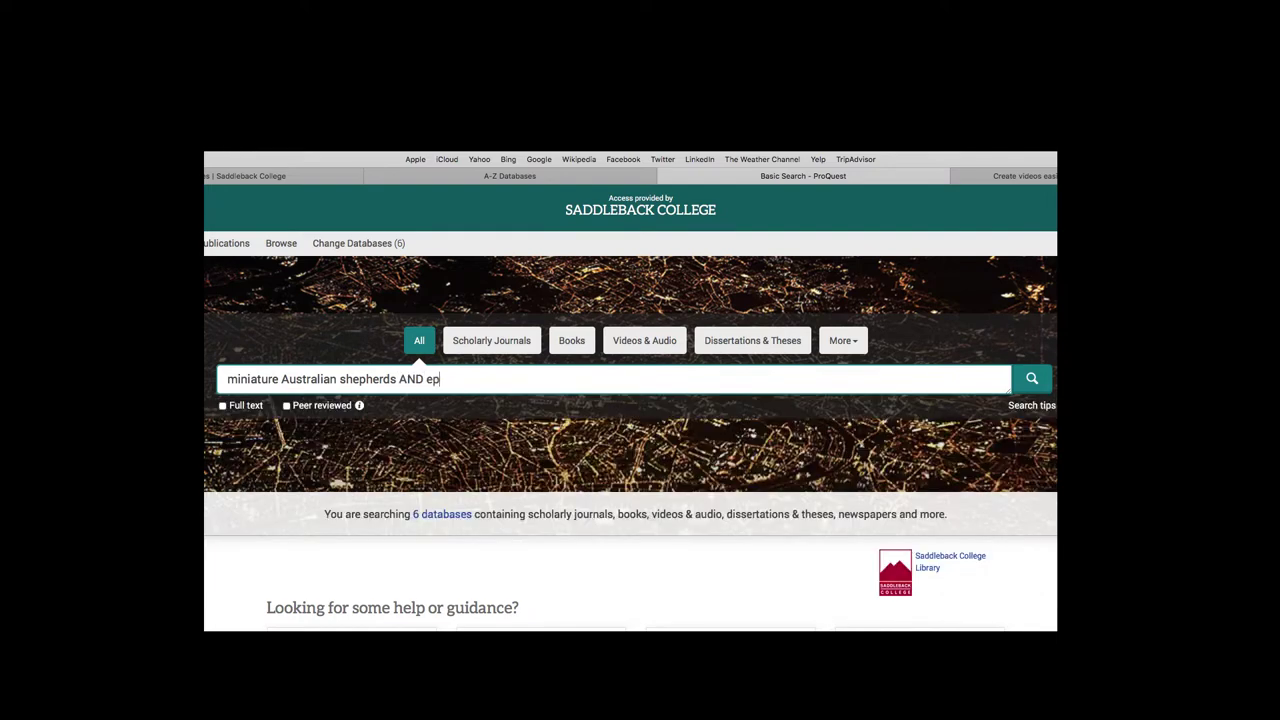
type("ilepsy")
left_click(223, 405)
left_click(287, 405)
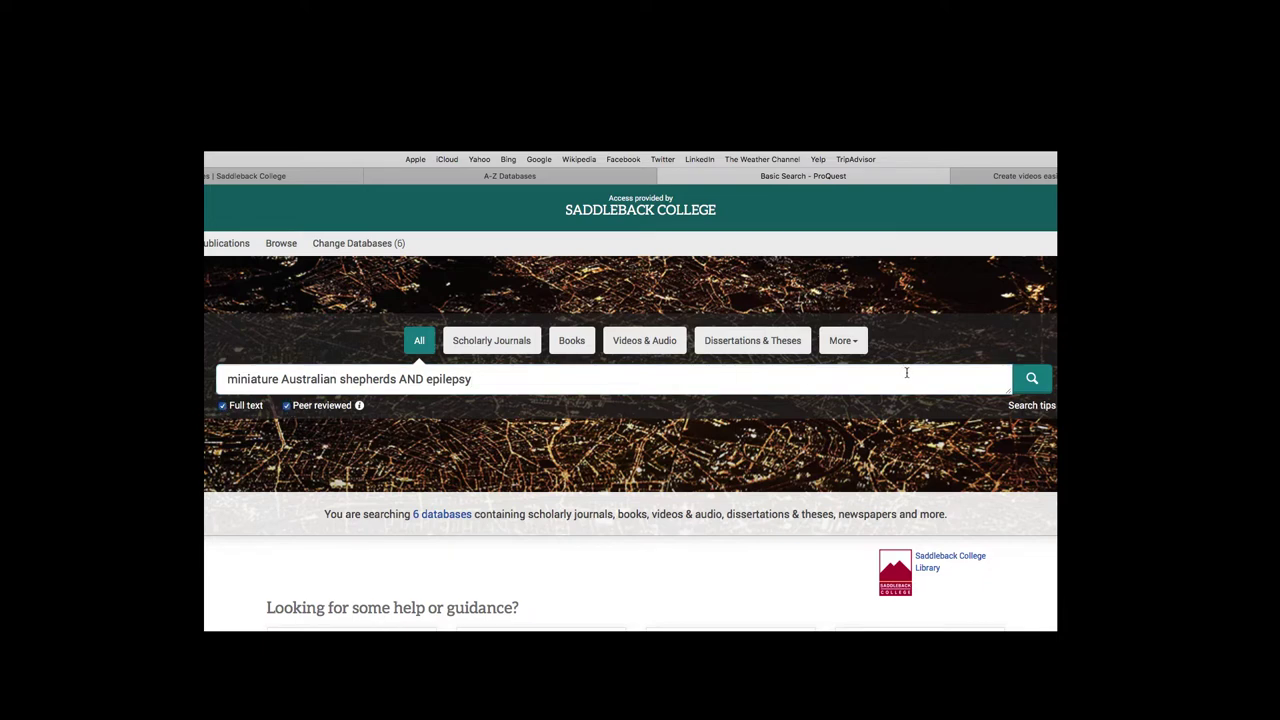
left_click(1032, 378)
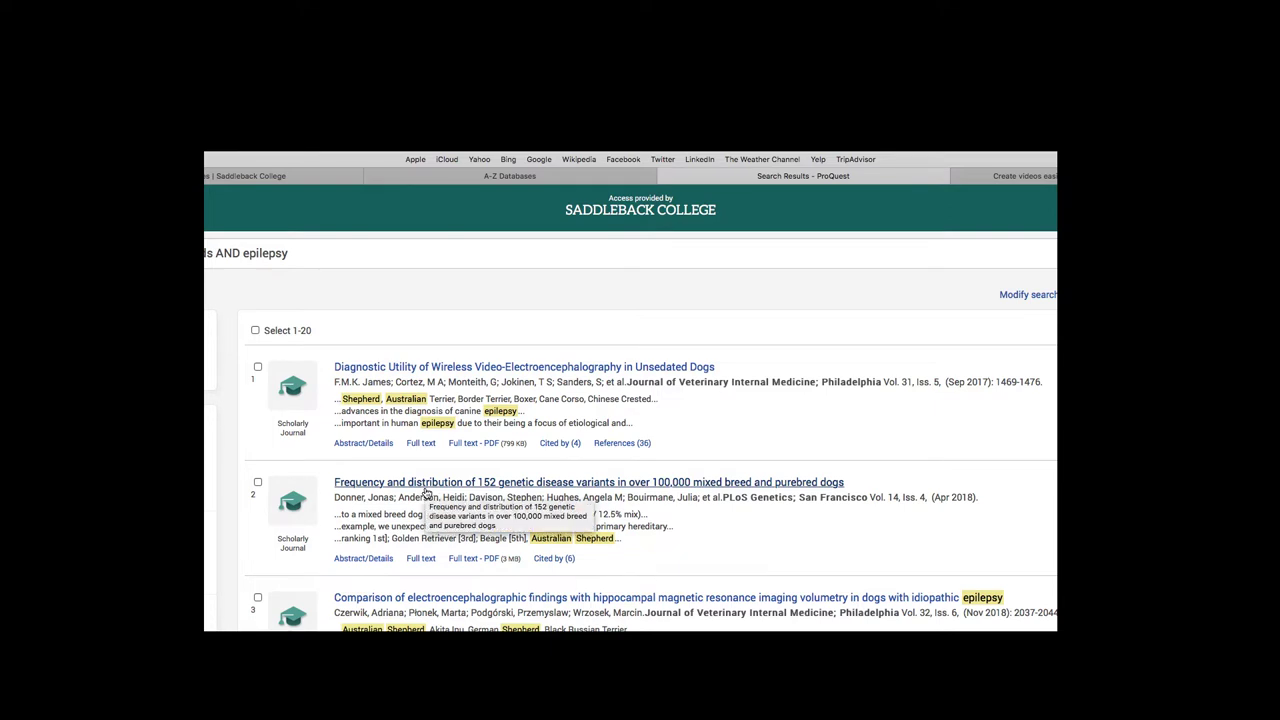
Open the PLoS Genetics article on 152 genetic disease variants in dogs.
left_click(430, 486)
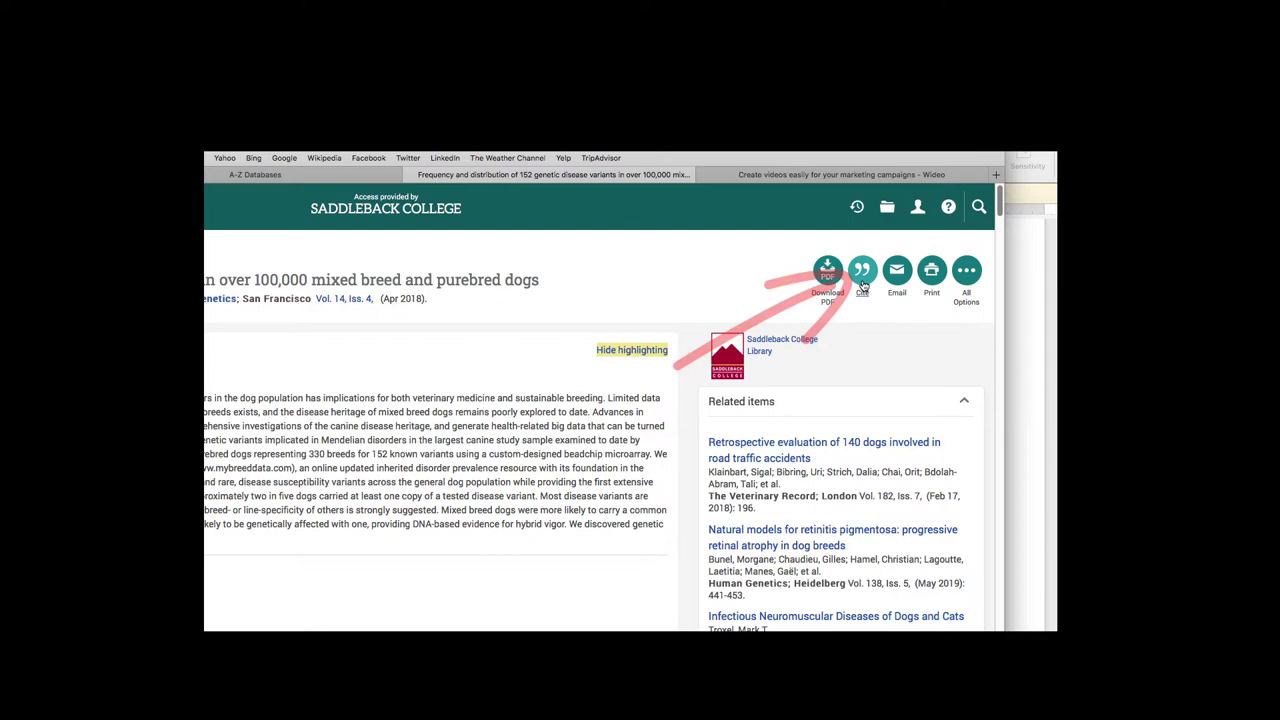
Generate the article's APA 7th citation and select its full text for copying.
left_click(862, 288)
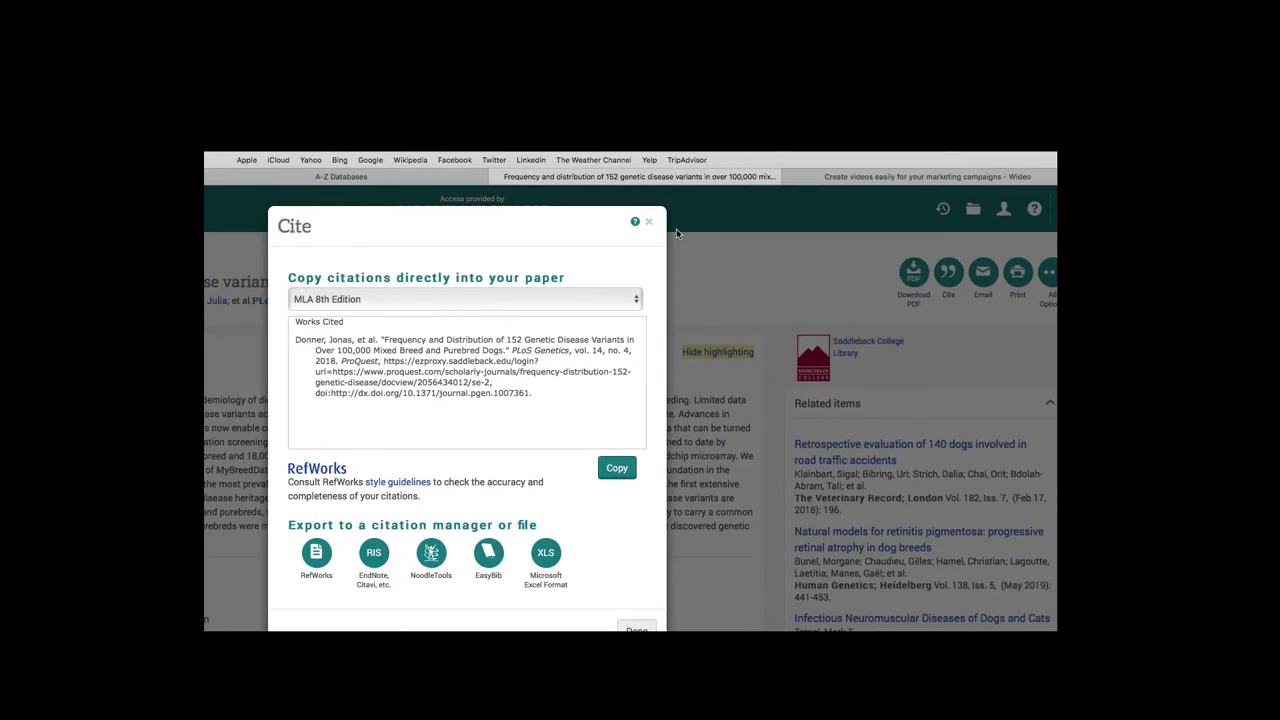
left_click(553, 306)
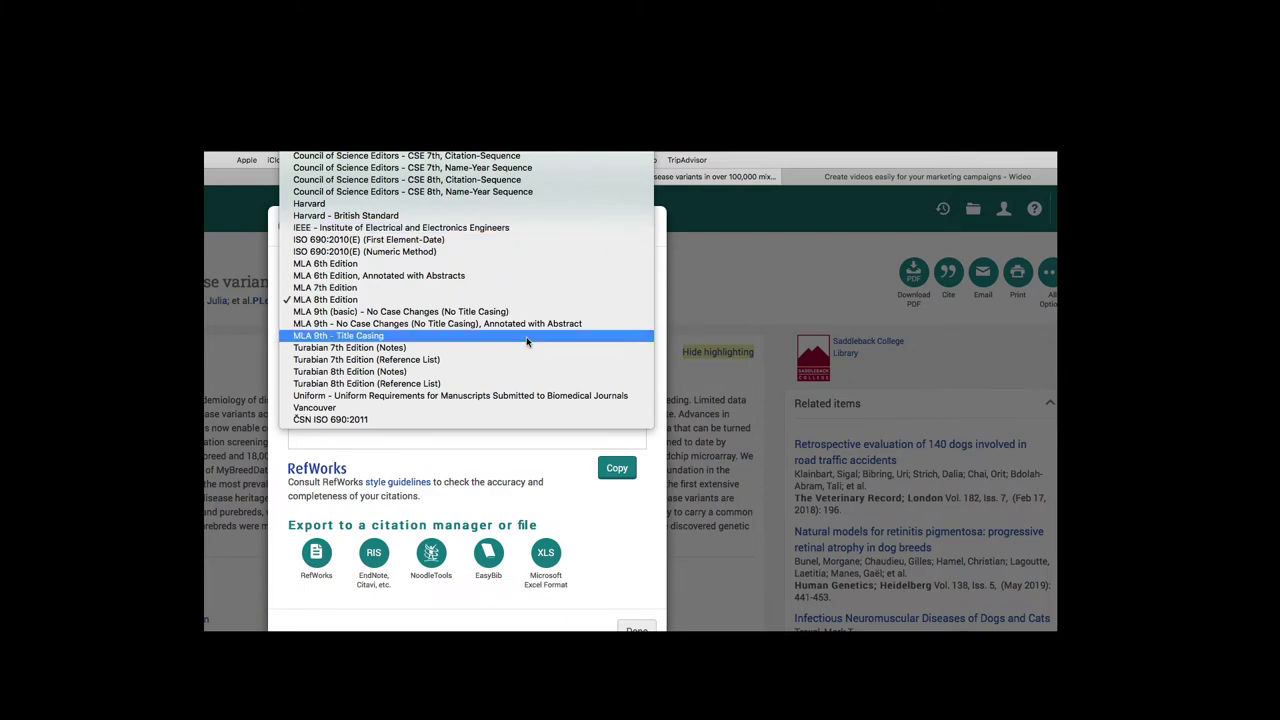
scroll(530, 340, "up", 5)
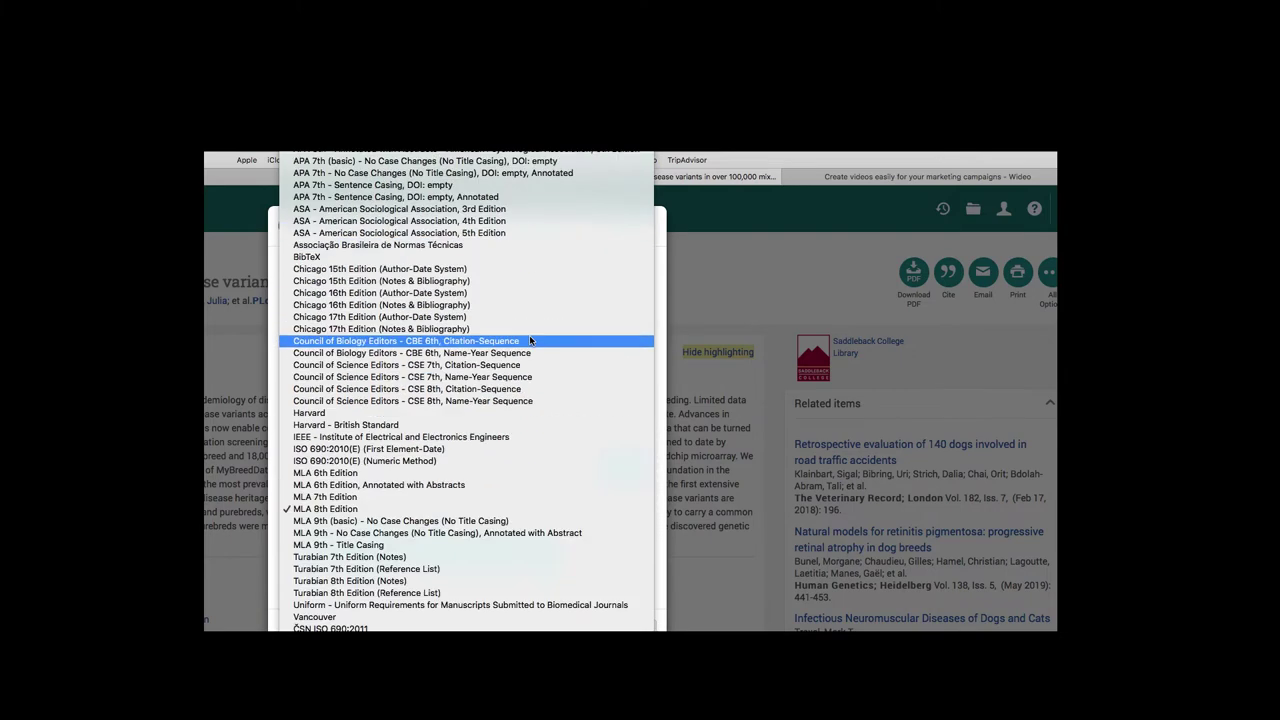
left_click(518, 185)
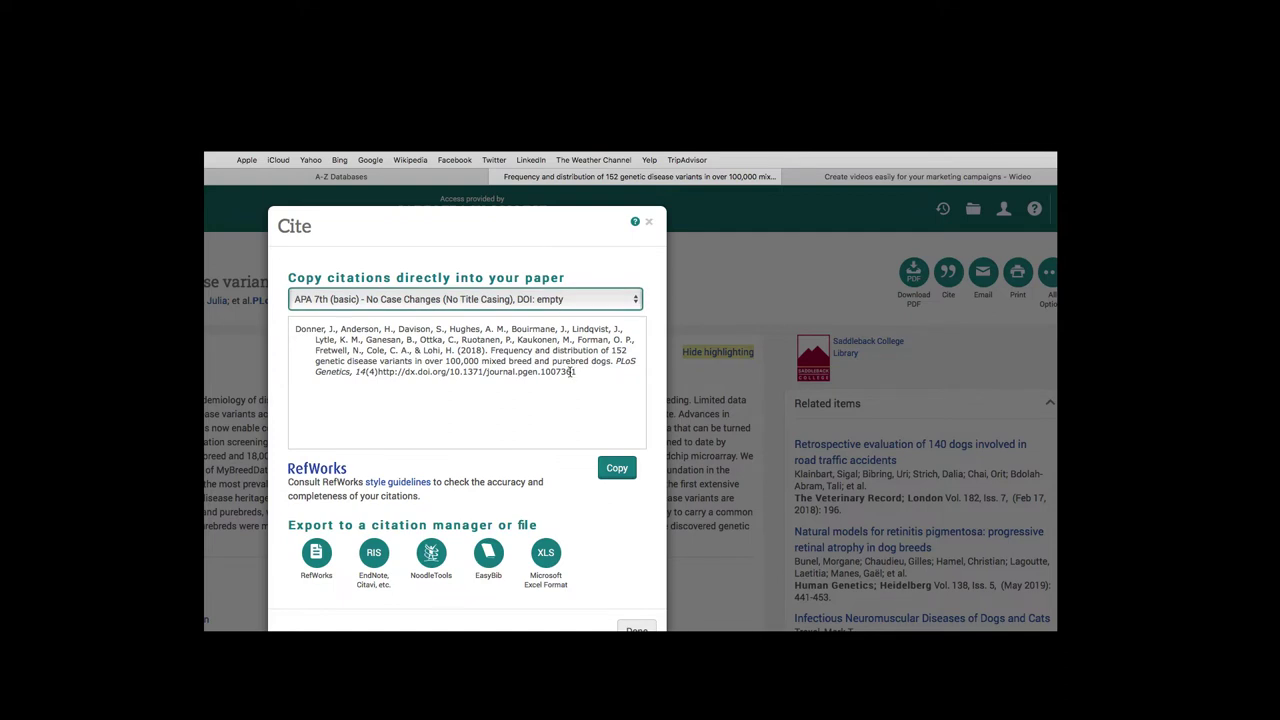
left_click(581, 378)
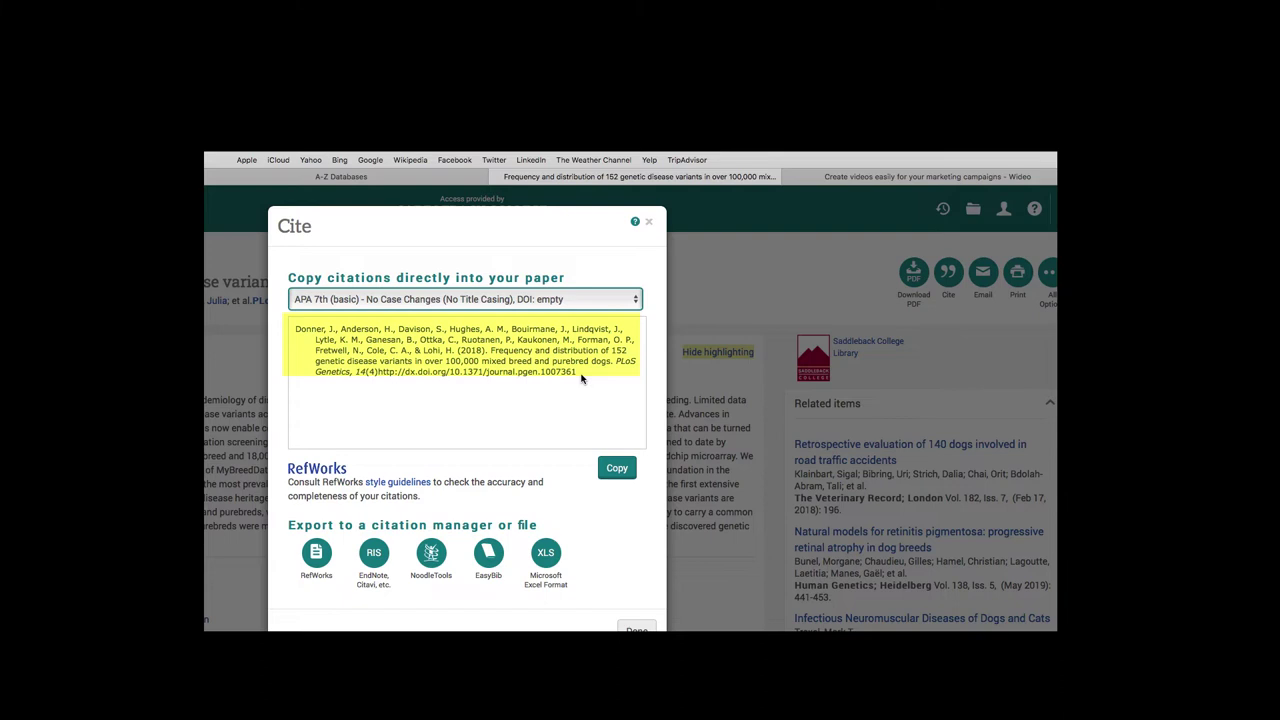
left_click_drag(581, 384, 296, 328)
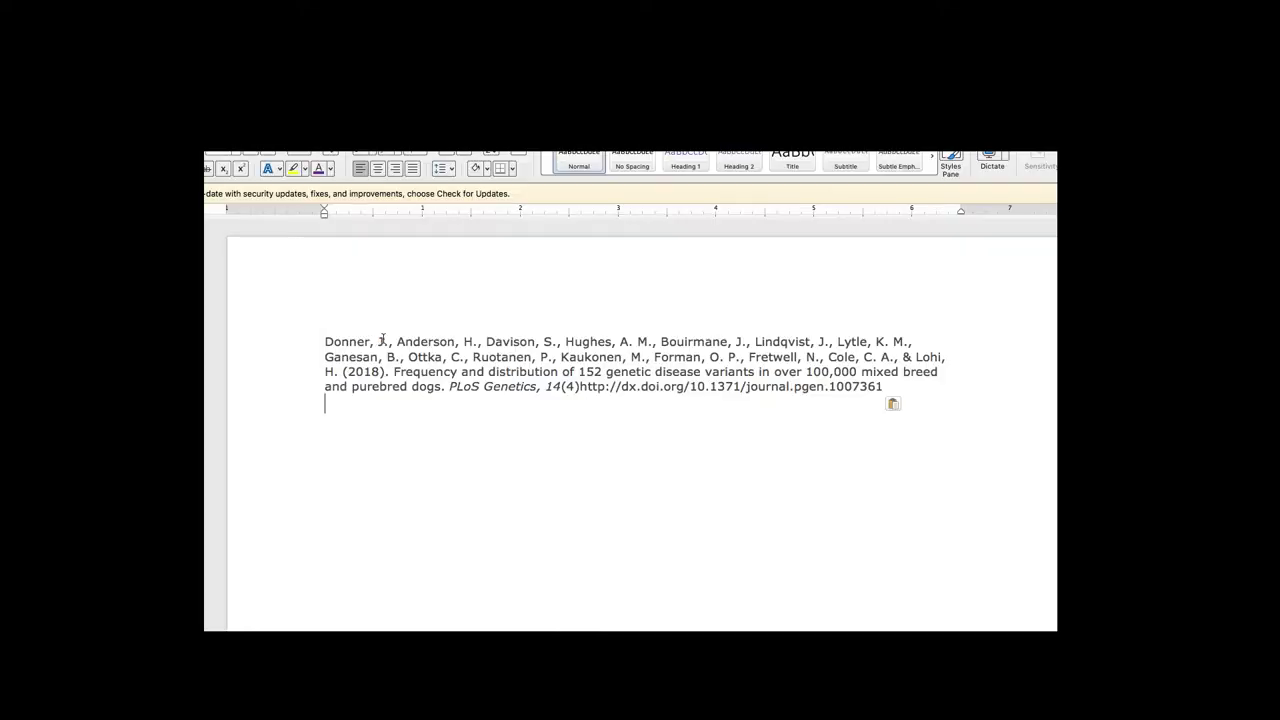
Give the pasted dog-genetics citation a hanging indent.
left_click_drag(323, 340, 886, 401)
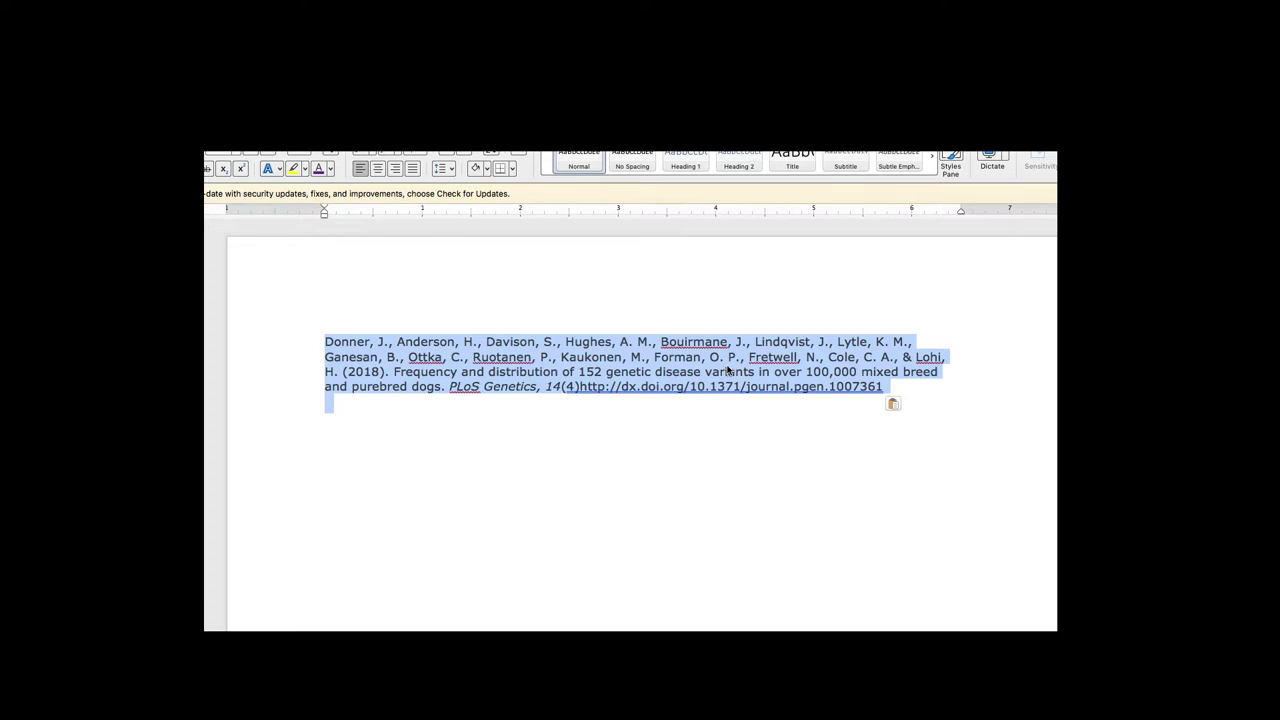
key("super+t")
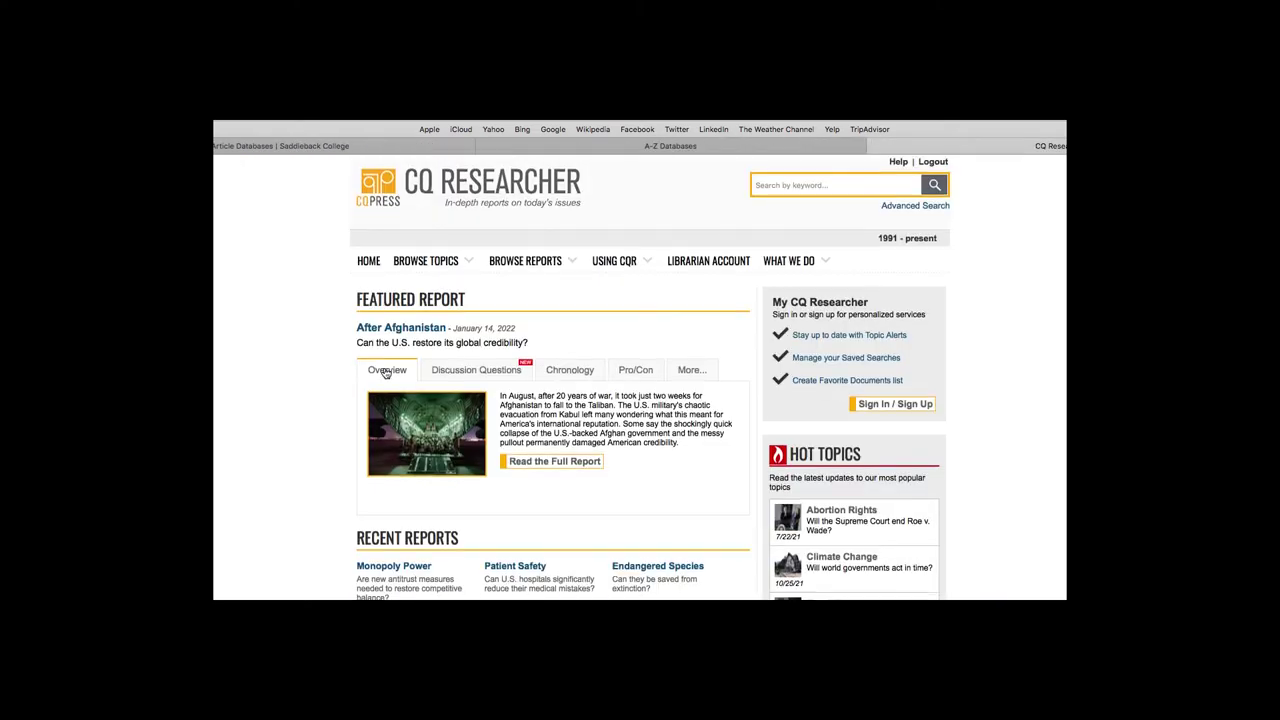
Open the full featured 'After Afghanistan' report from CQ Researcher.
left_click(543, 458)
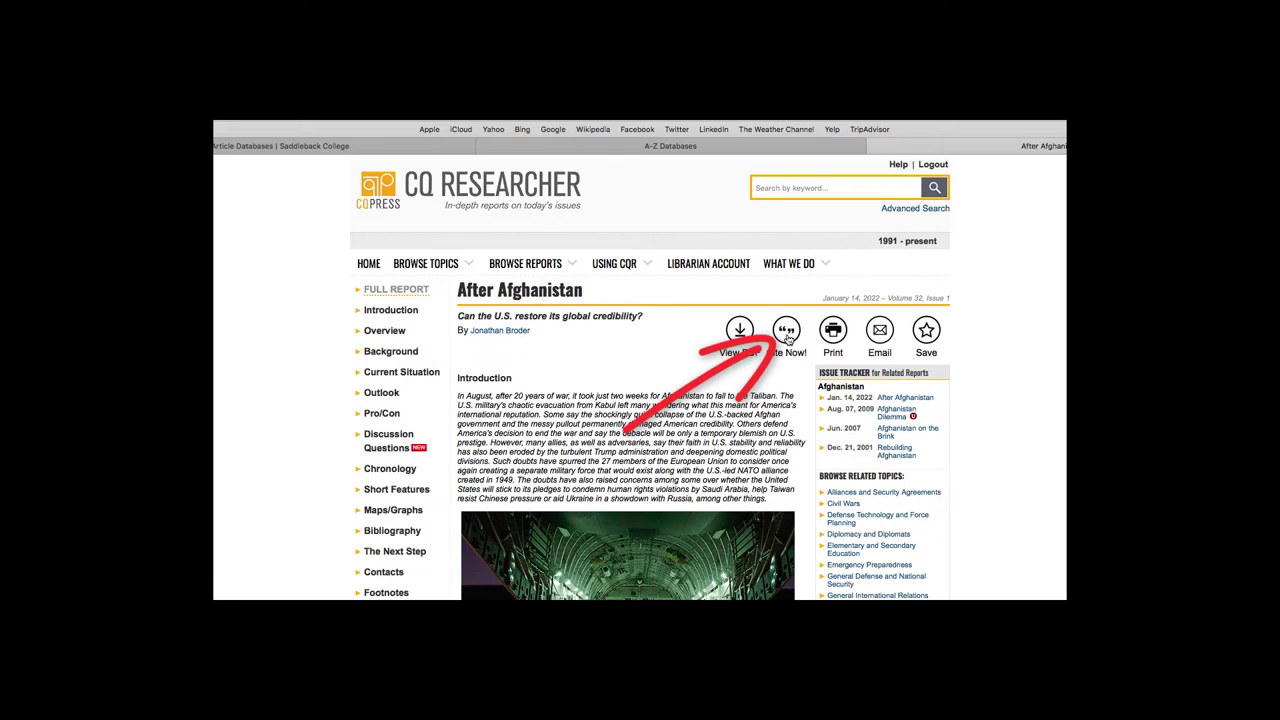
Copy the report's APA citation from the Cite Now panel and return to Word.
left_click(787, 335)
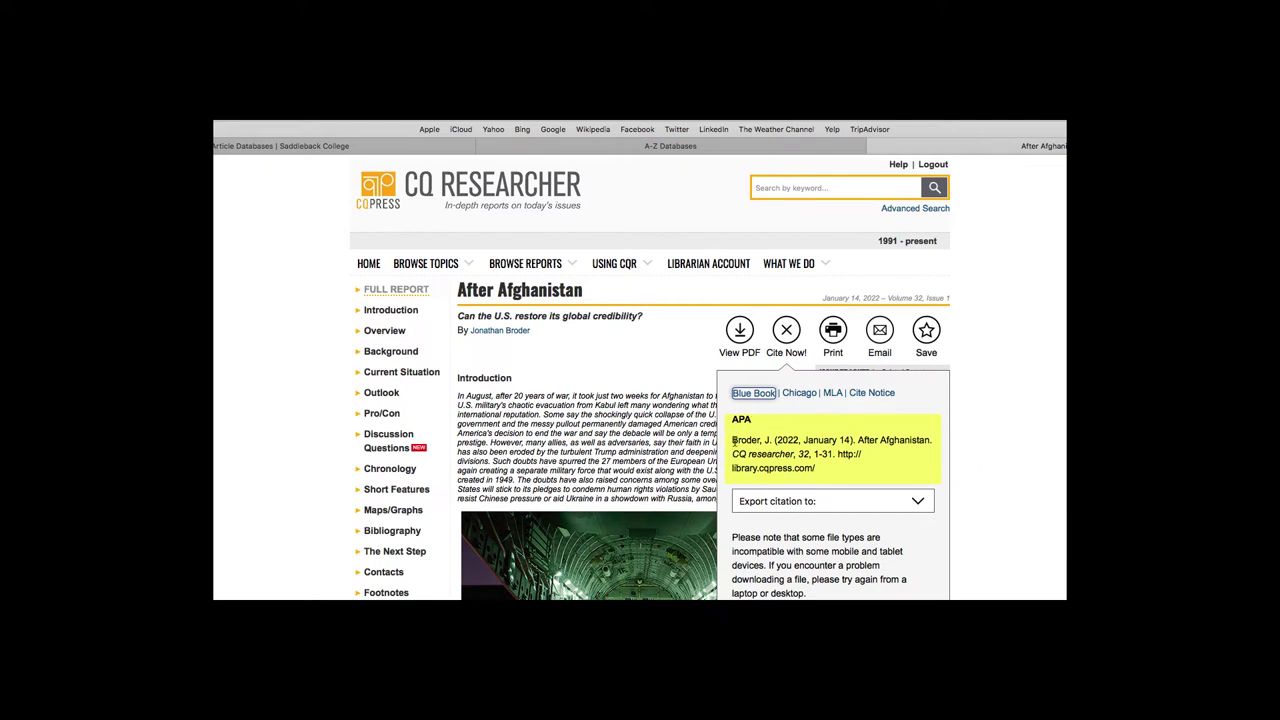
left_click(734, 441)
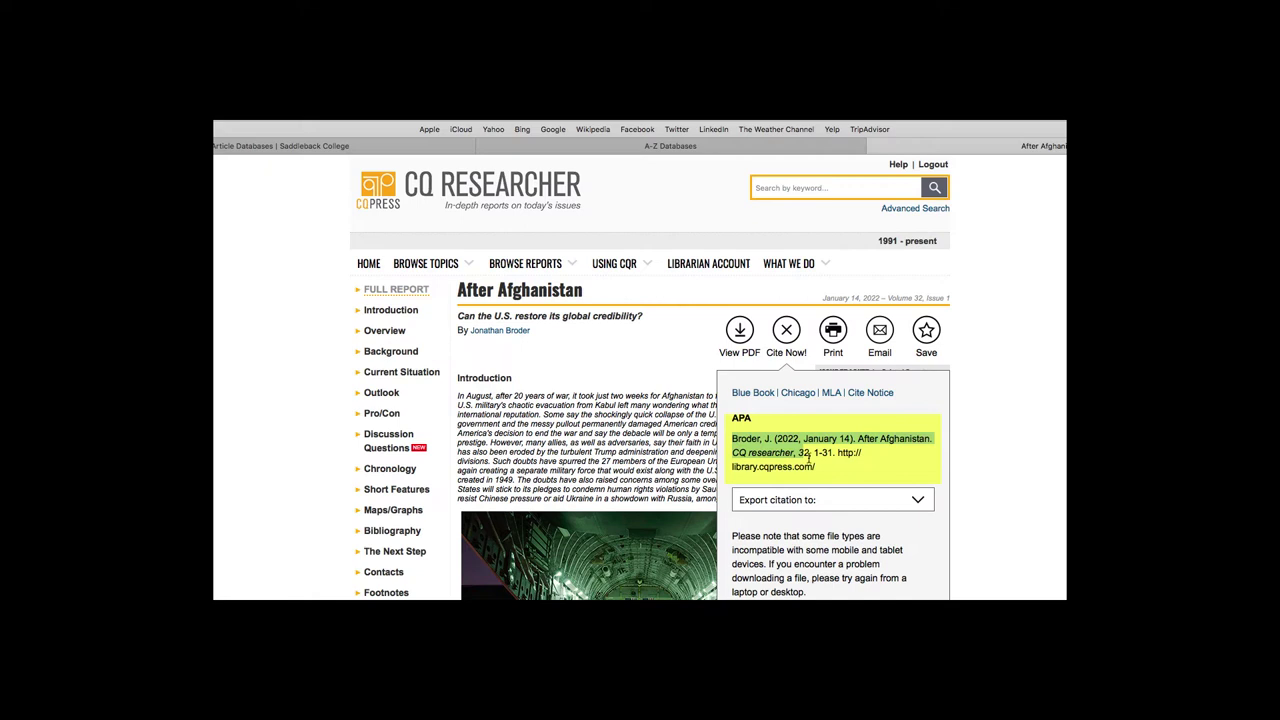
left_click_drag(734, 441, 818, 465)
right_click(778, 447)
left_click(804, 489)
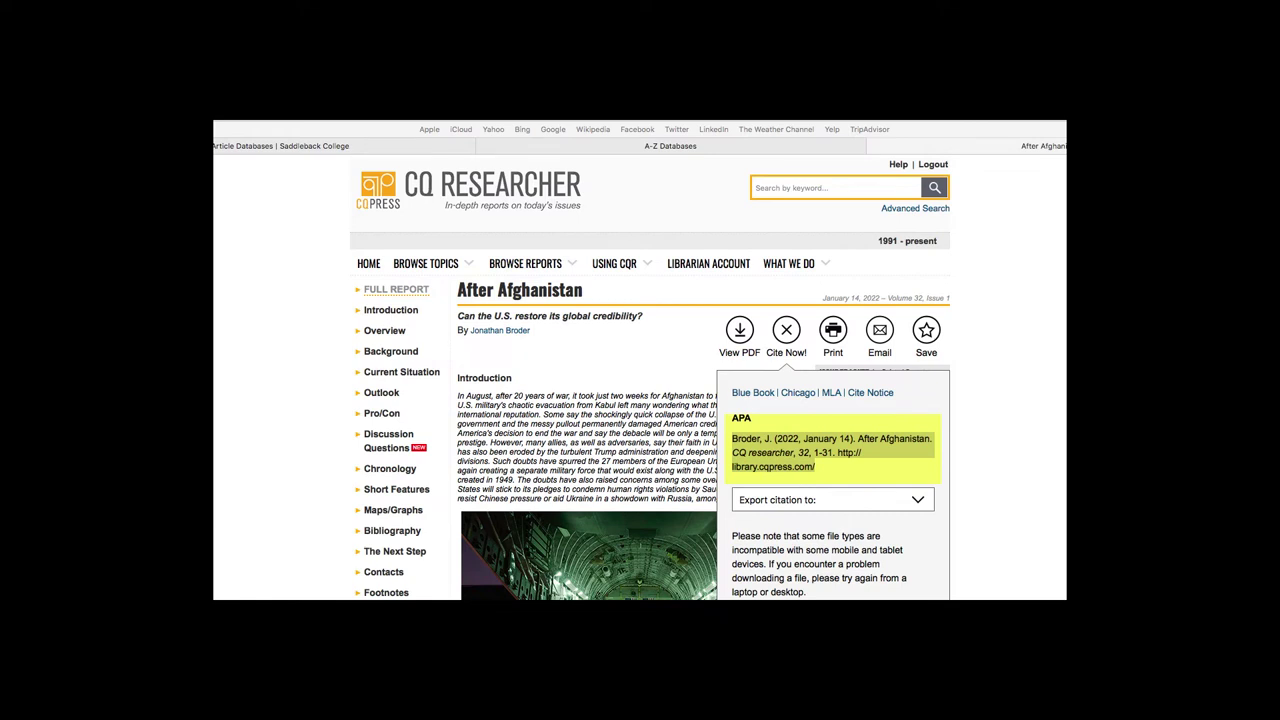
key("super+Tab")
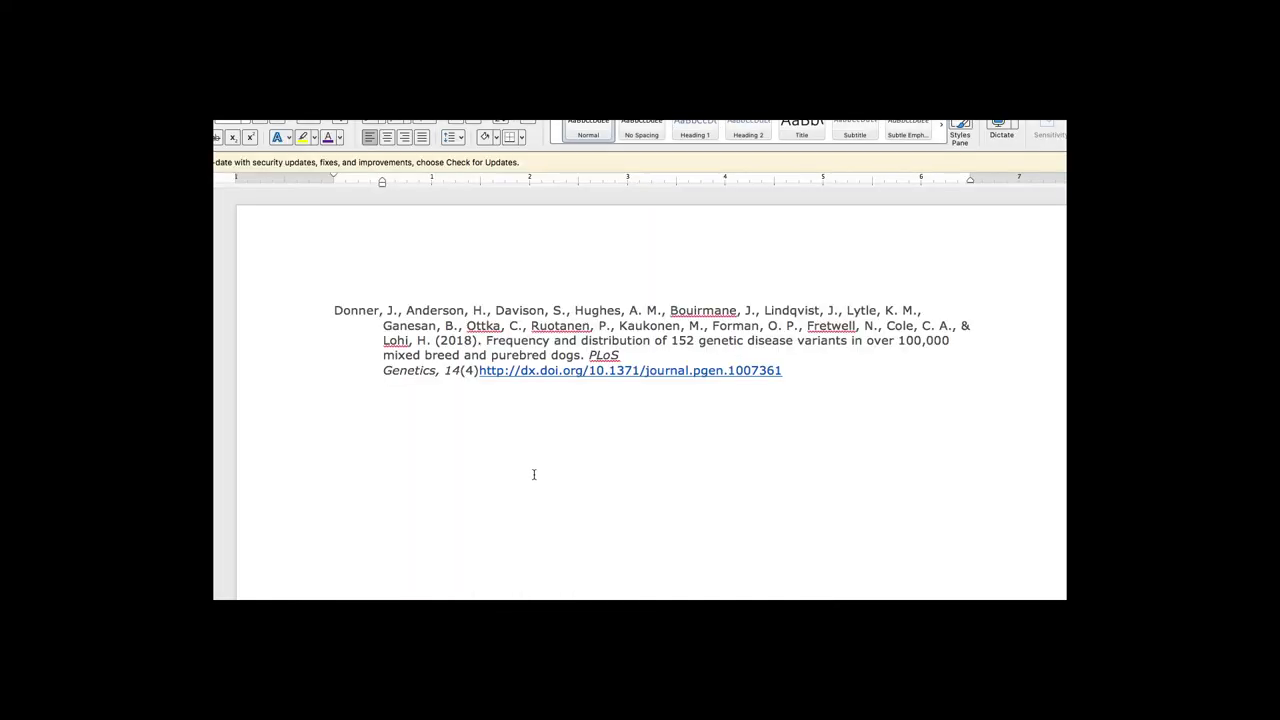
Paste the 'After Afghanistan' APA citation on the empty line below the first reference.
type("Broder, J. (2022, January 14). After Afghanistan. CQ researcher, 32, 1-31. http://library.cqpress.com/")
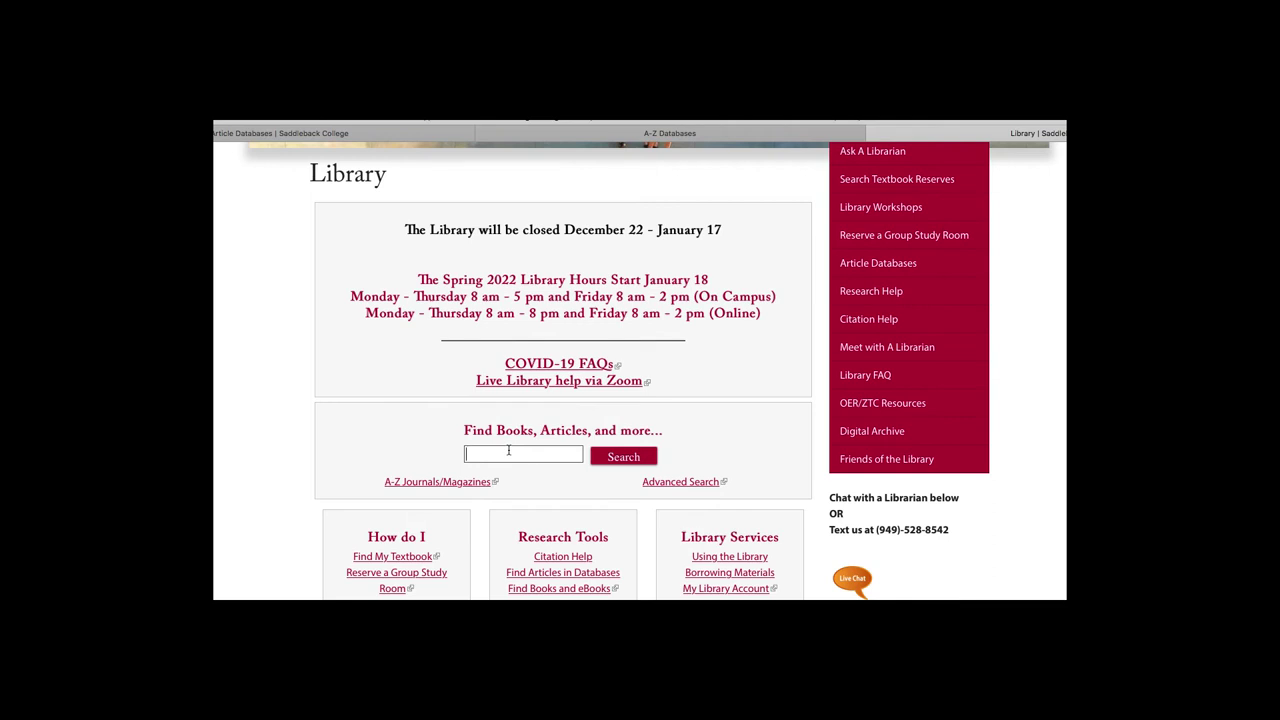
Search the catalog for 'special education' and copy the first result's APA 7th citation.
left_click(508, 450)
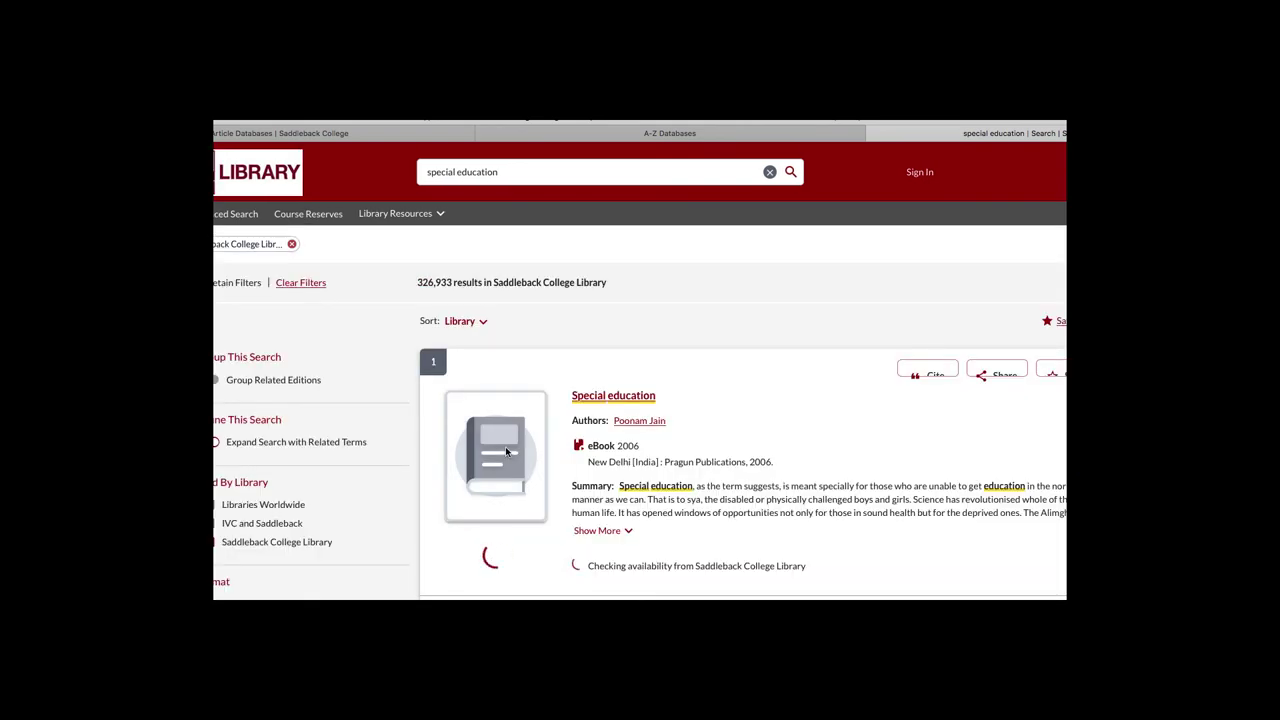
scroll(690, 435, "down", 2)
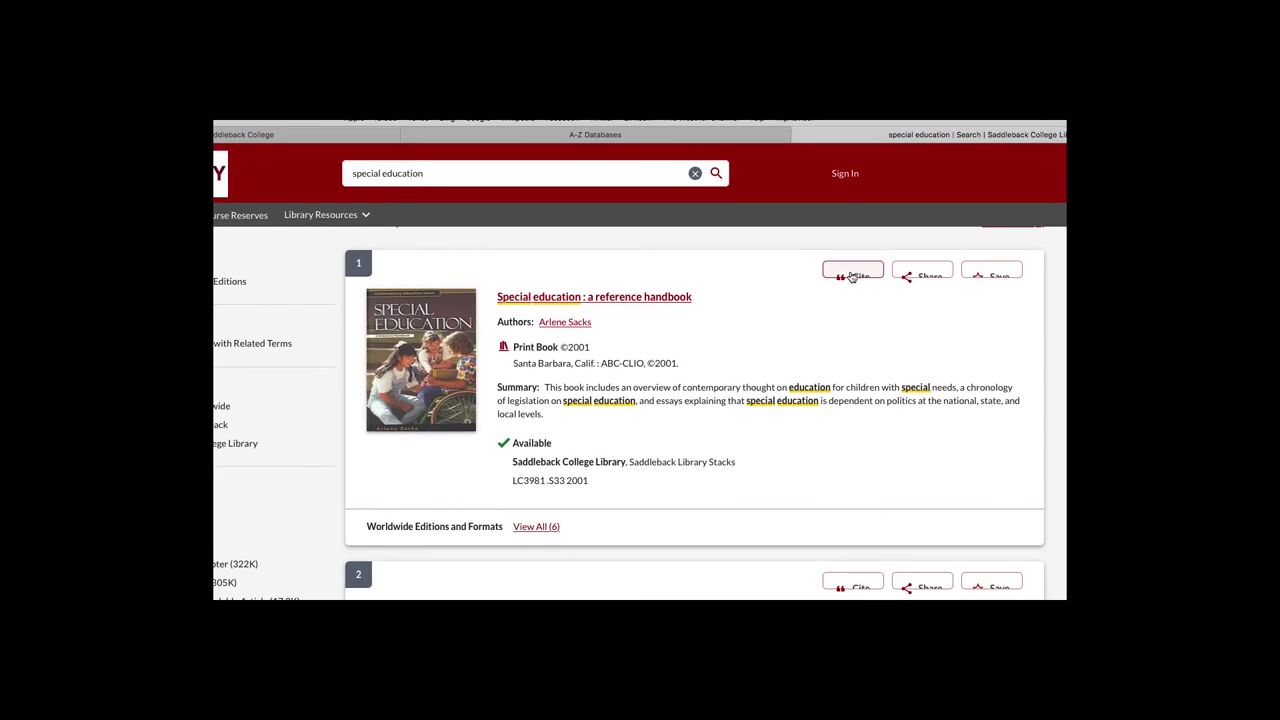
left_click(851, 276)
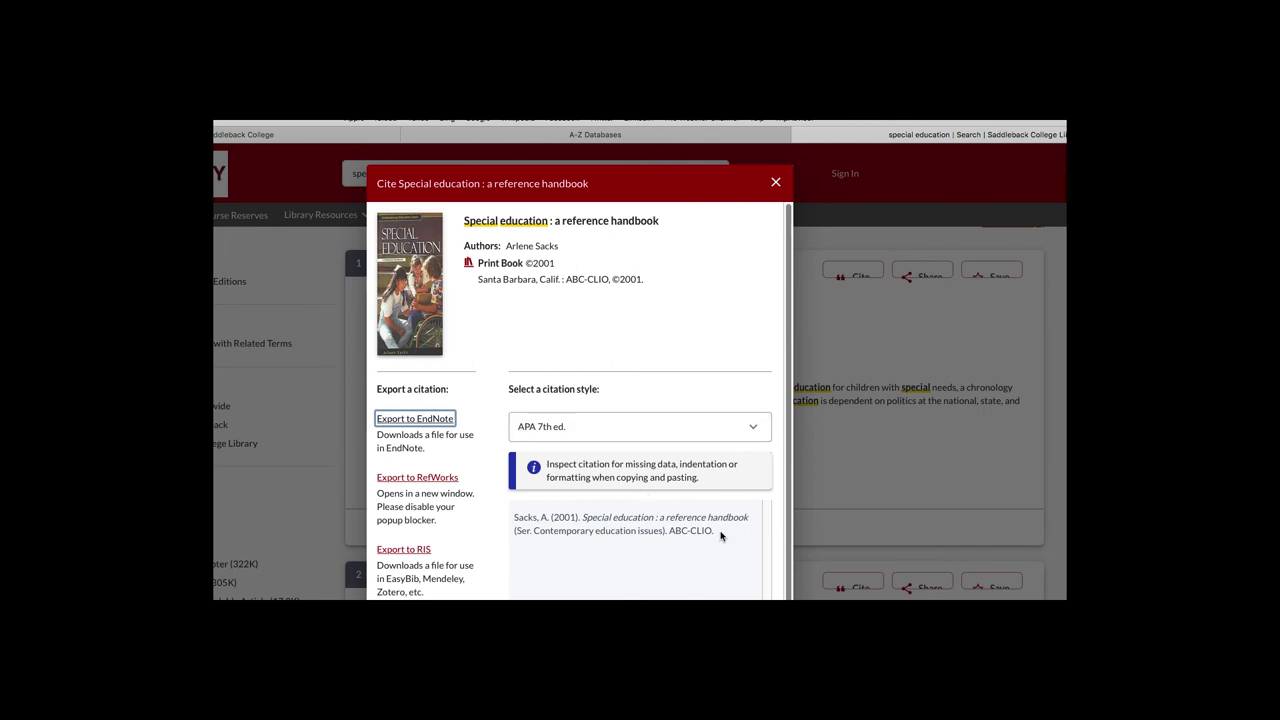
left_click_drag(716, 531, 514, 516)
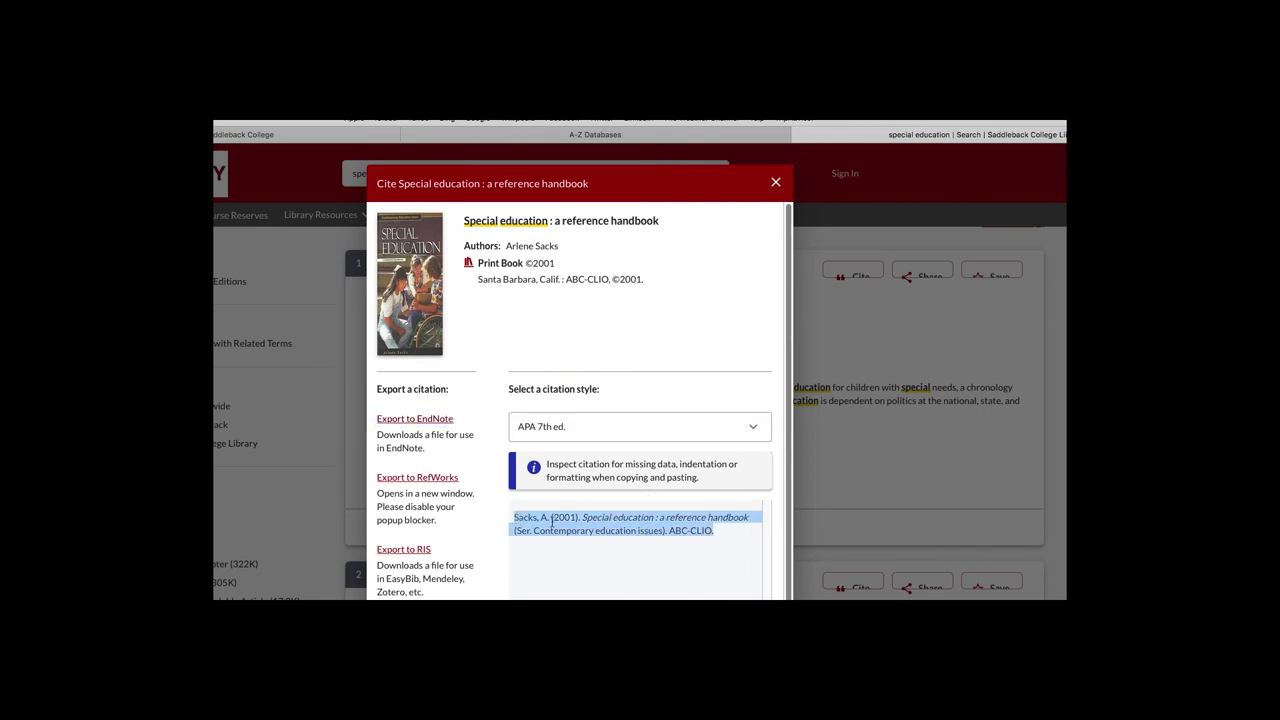
right_click(560, 529)
left_click(580, 561)
Paste the Special education handbook citation as the third reference with a hanging indent.
key("super+Tab")
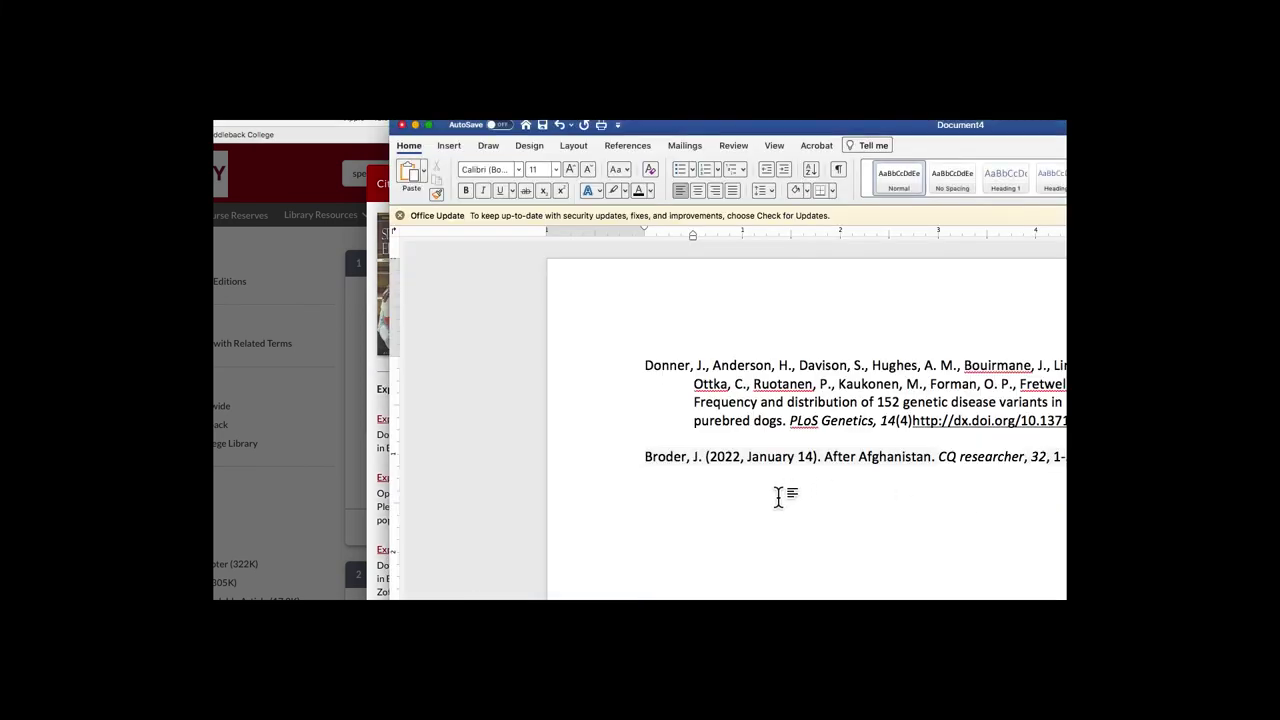
key("super+v")
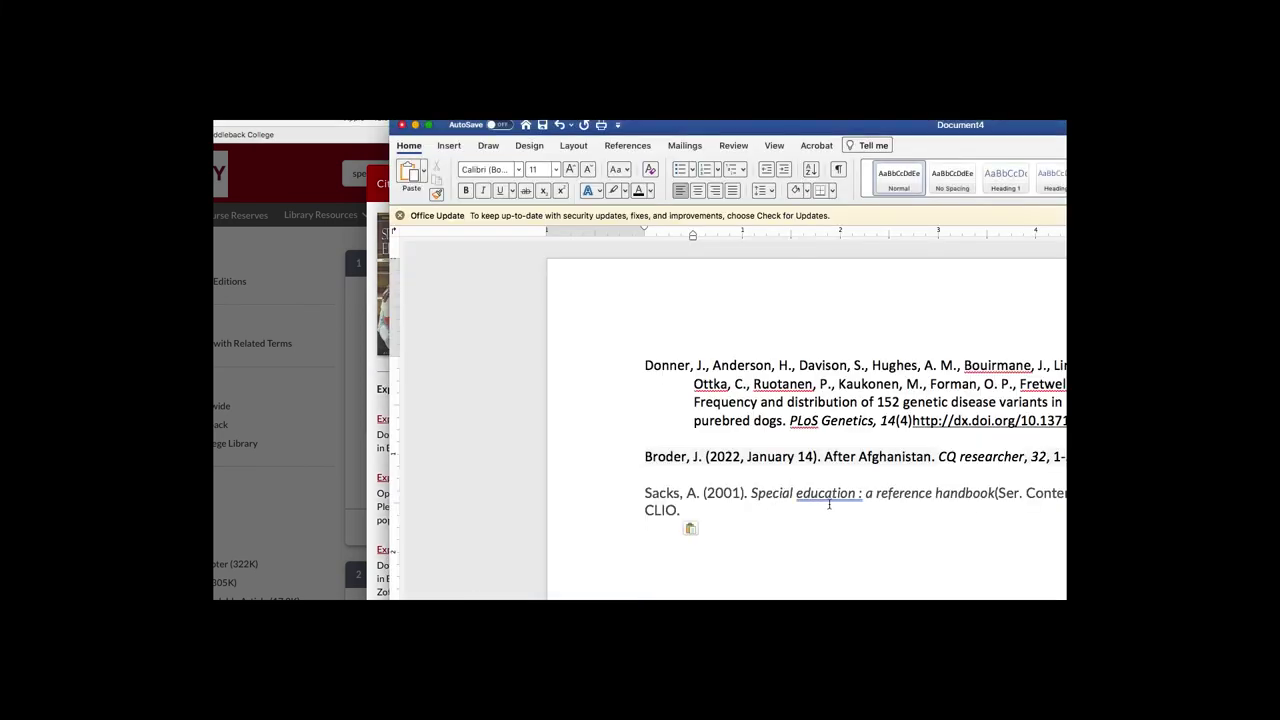
left_click_drag(721, 514, 639, 496)
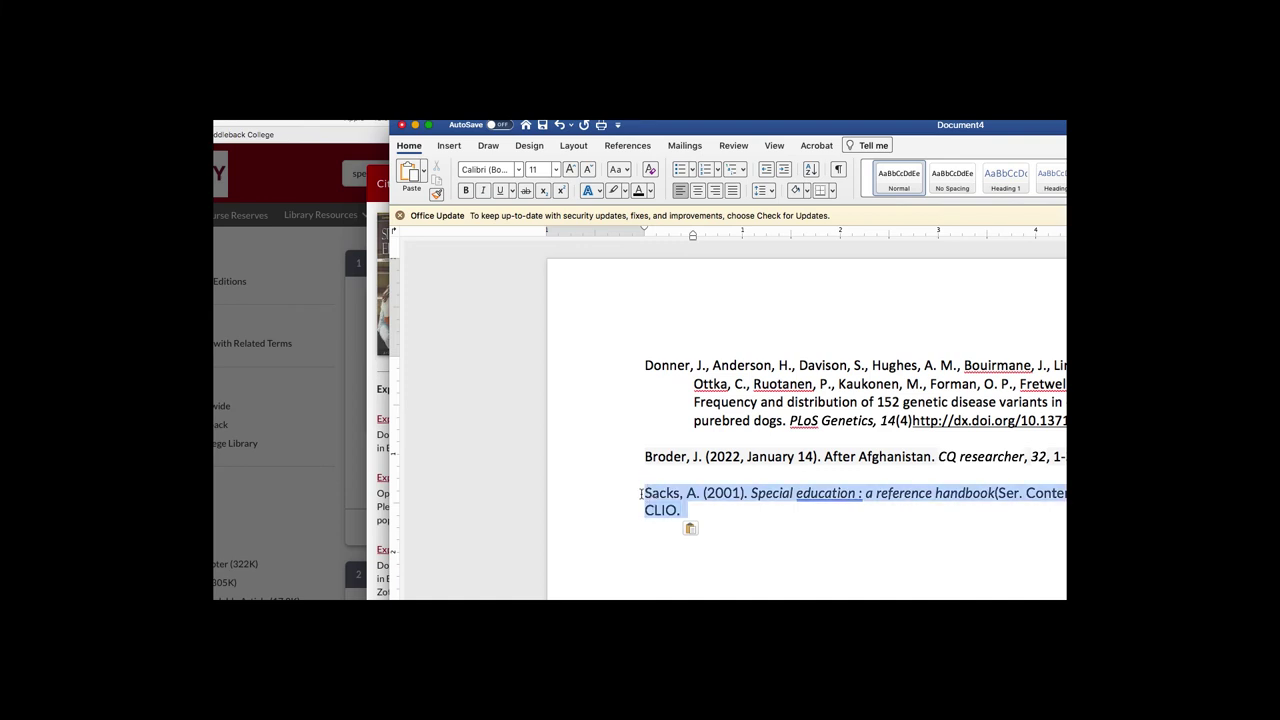
key("super+t")
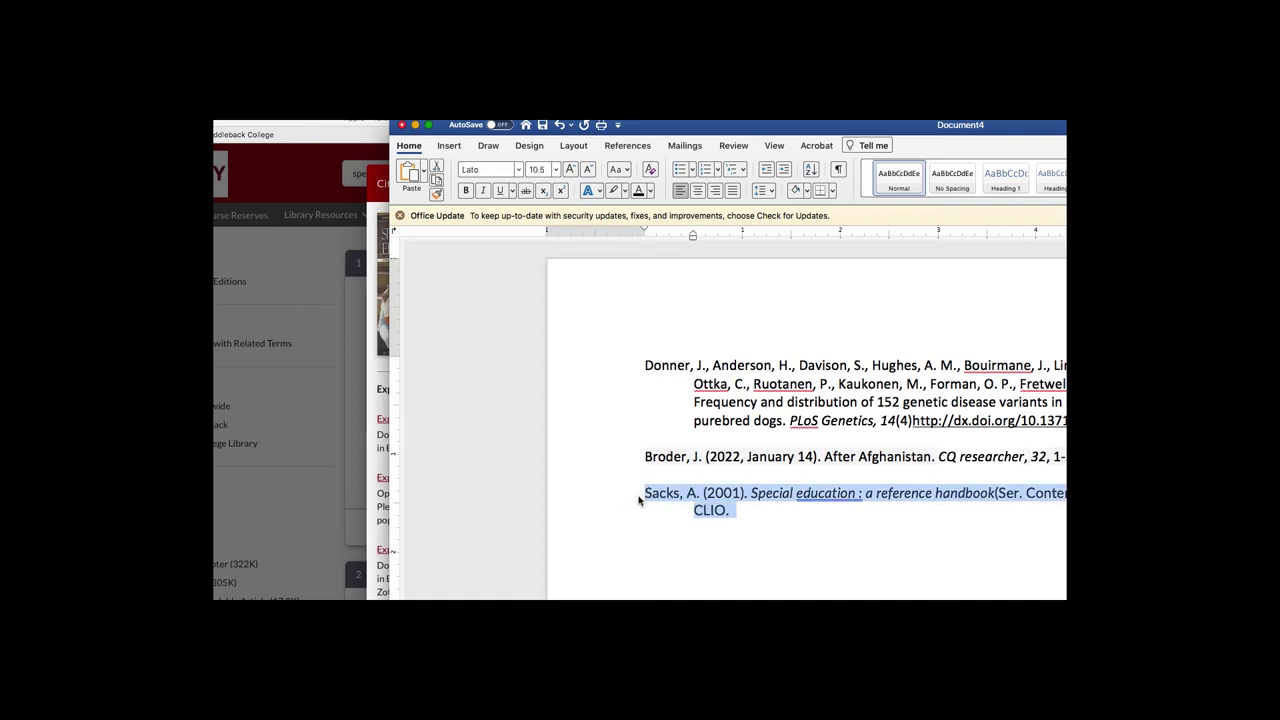
left_click(760, 513)
Set all three references to Calibri, size 11.
left_click_drag(760, 513, 648, 366)
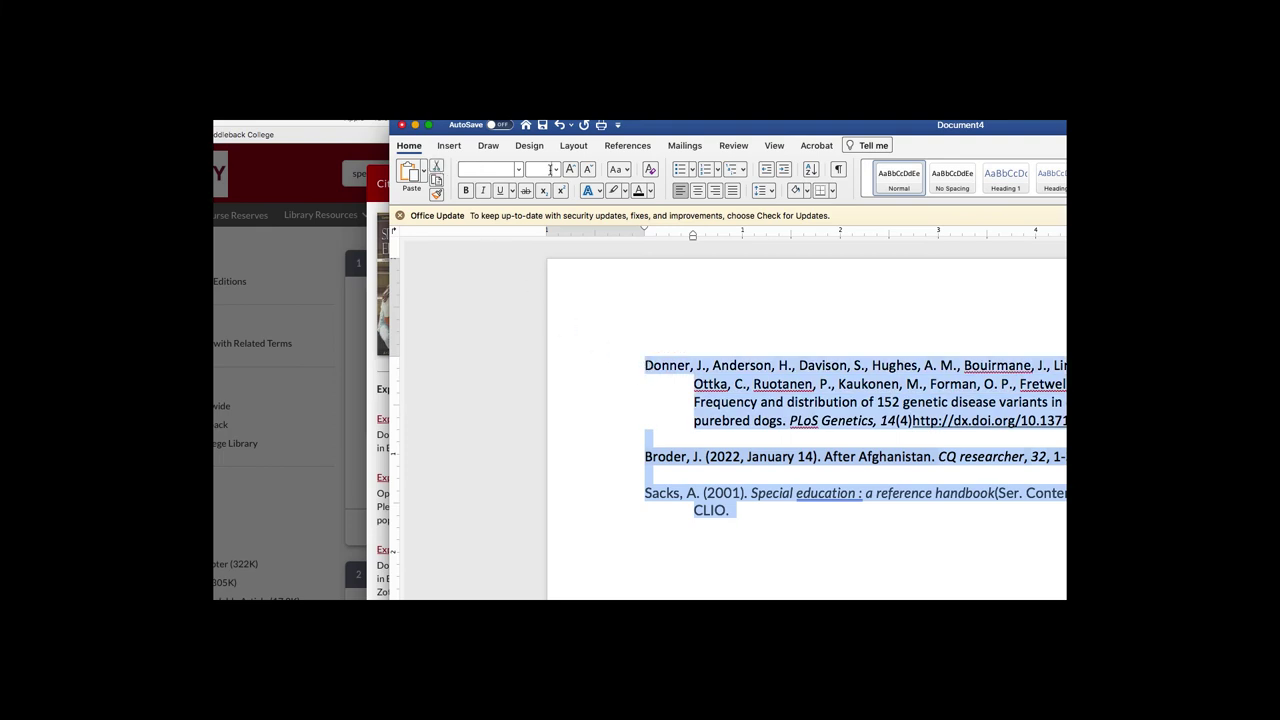
left_click(556, 169)
left_click(545, 288)
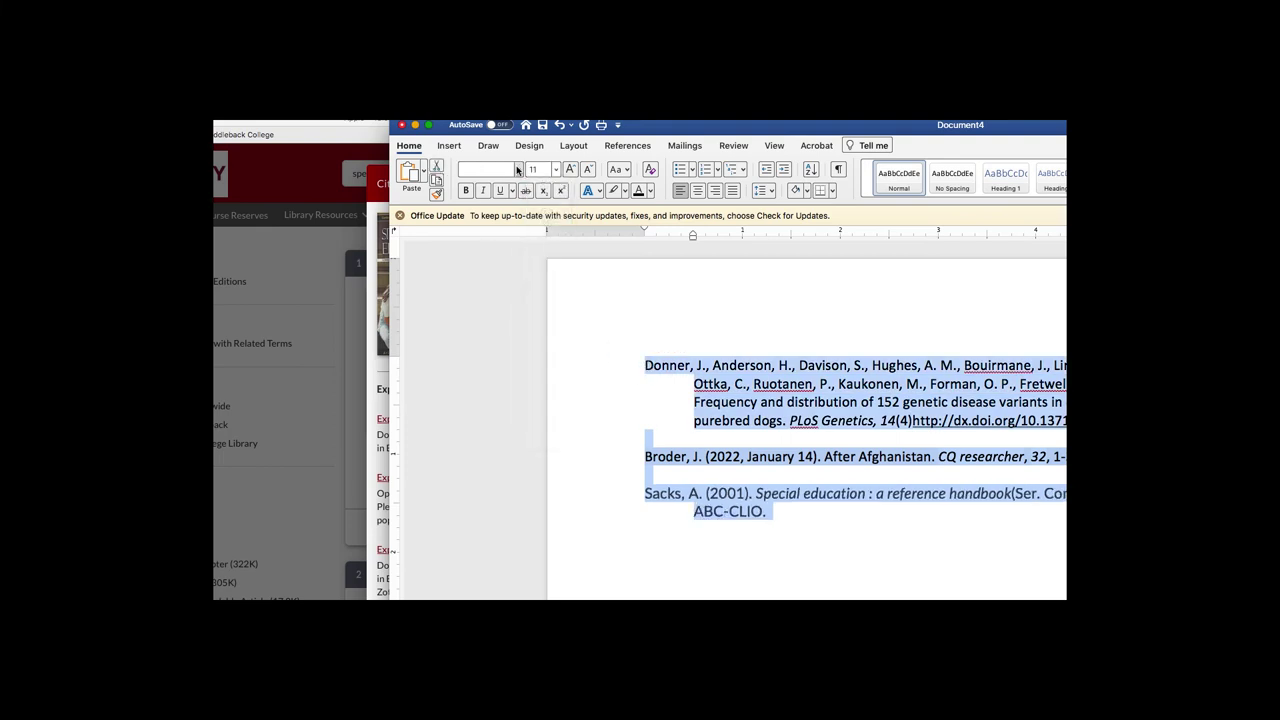
left_click(518, 169)
left_click(520, 238)
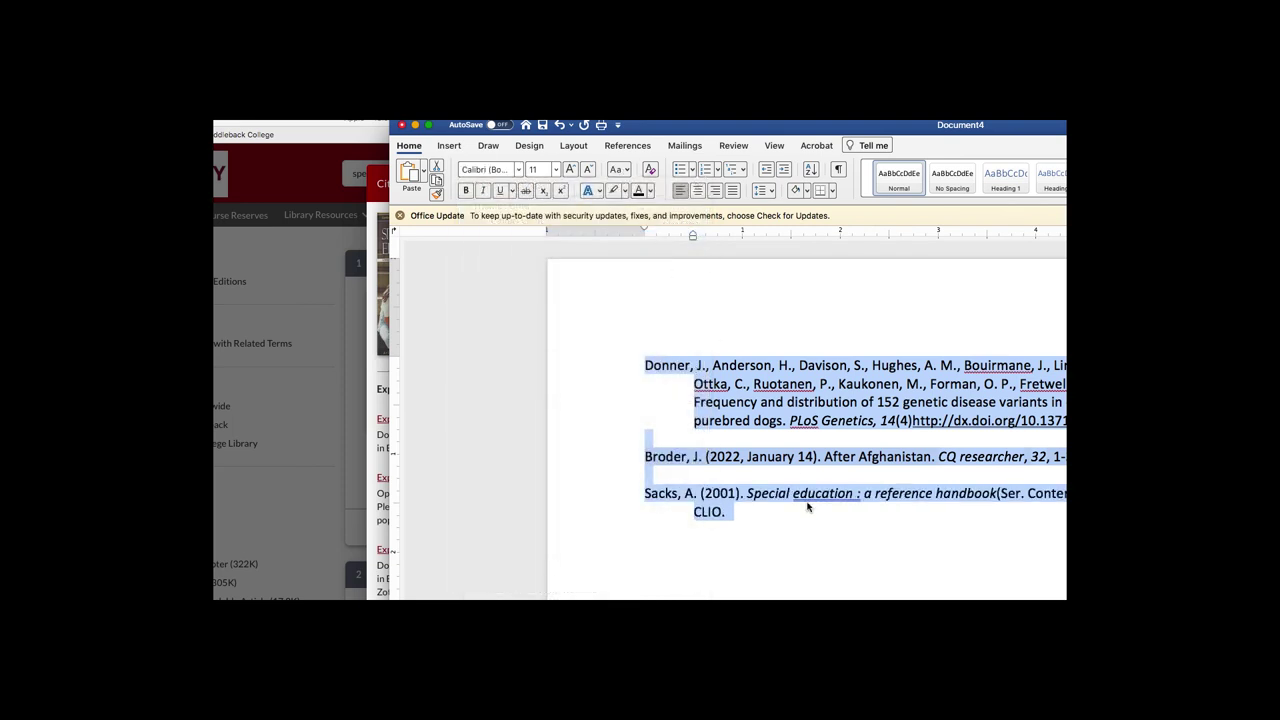
left_click(812, 527)
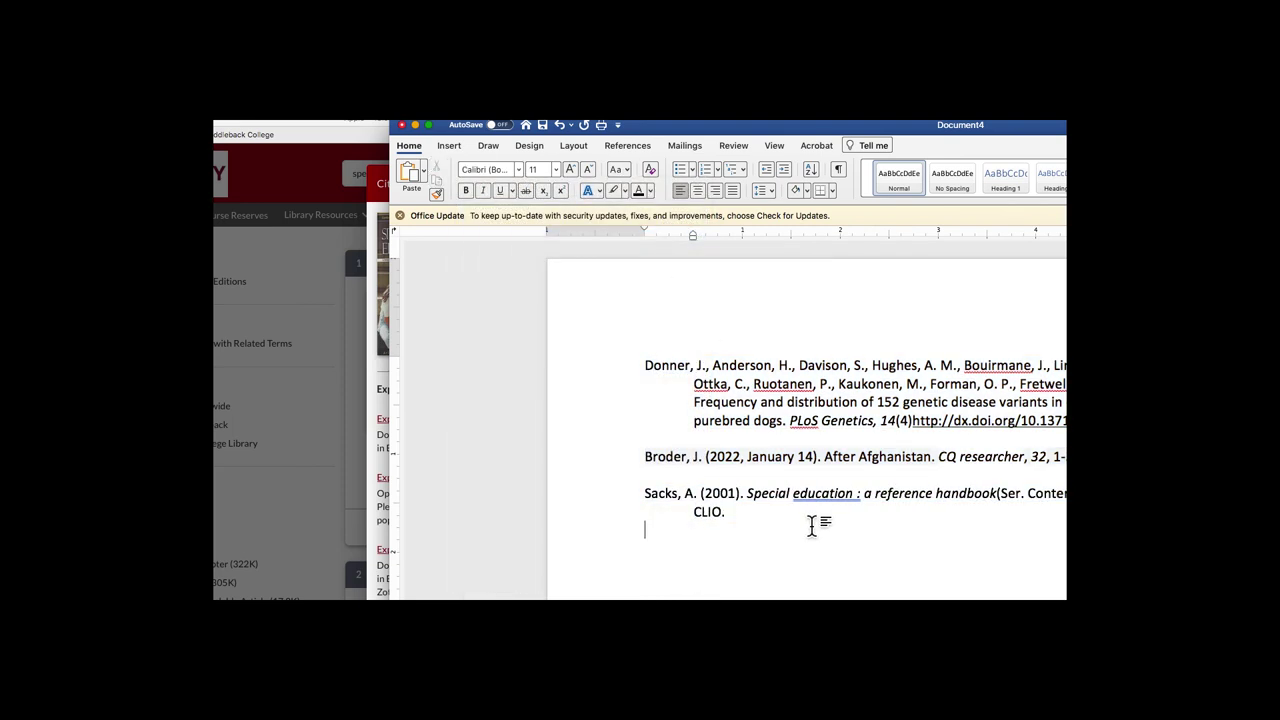